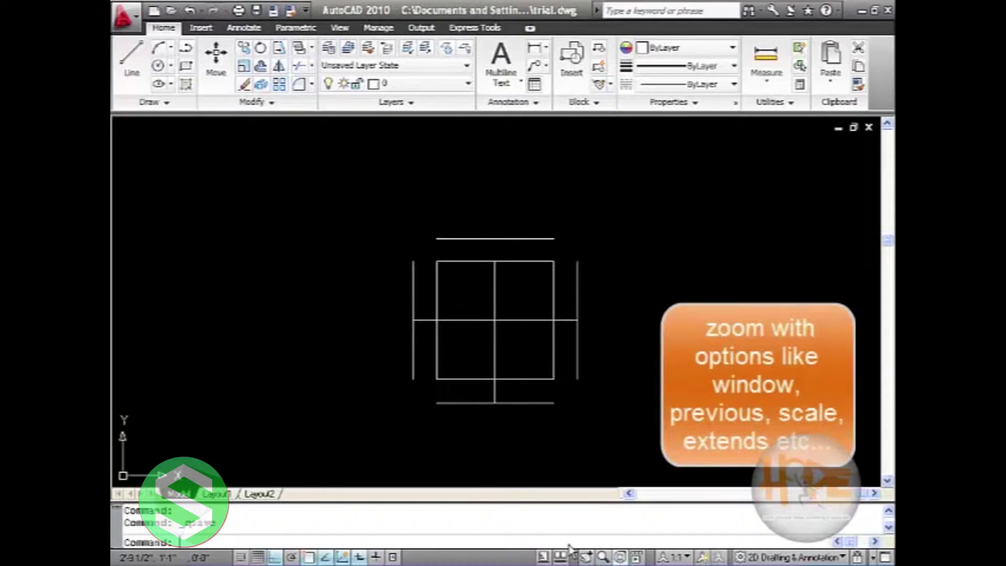
Step: After cancelling real-time zoom, zoom to a window around the grid, then scroll back out
click(586, 555)
key(Escape)
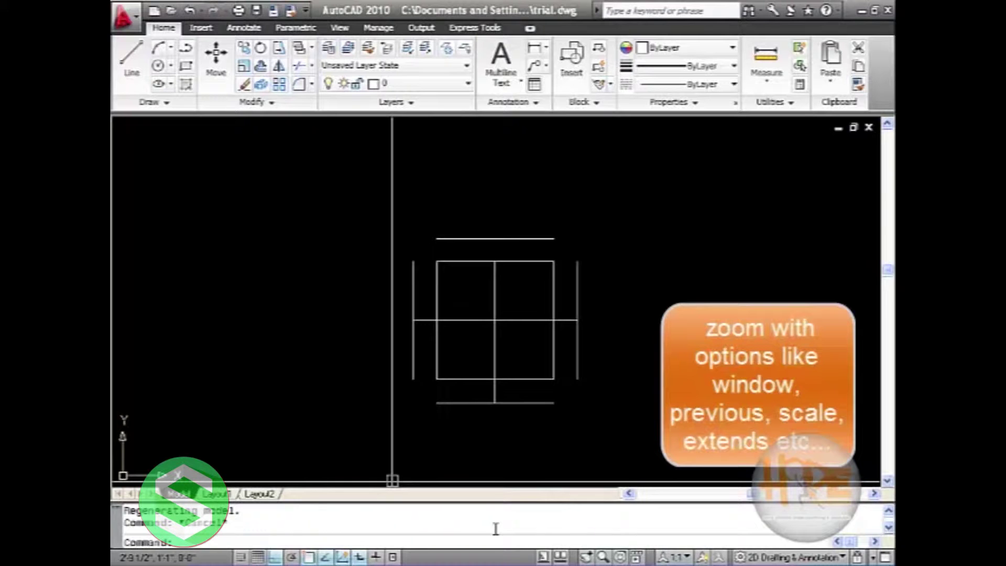
click(603, 556)
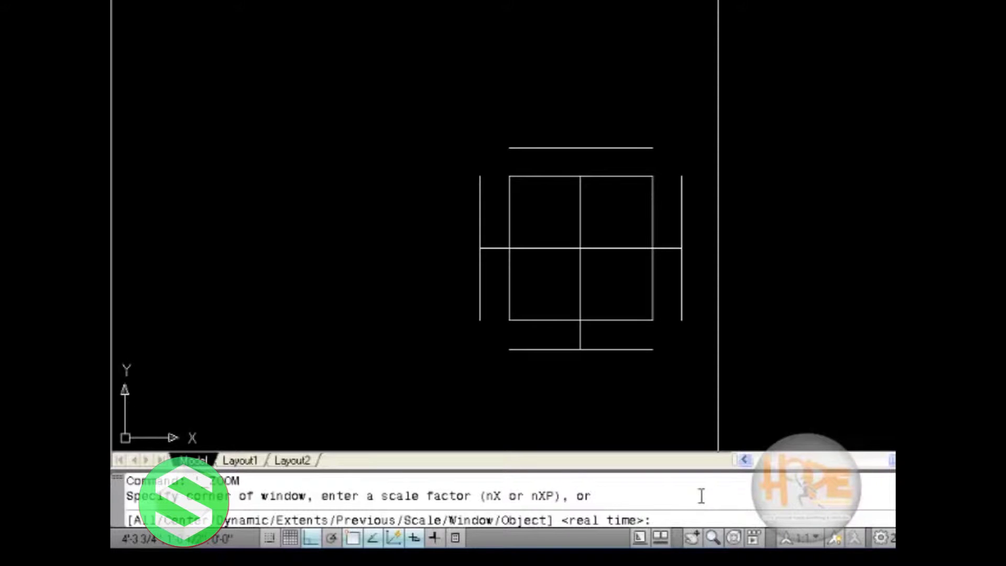
text(w)
key(Return)
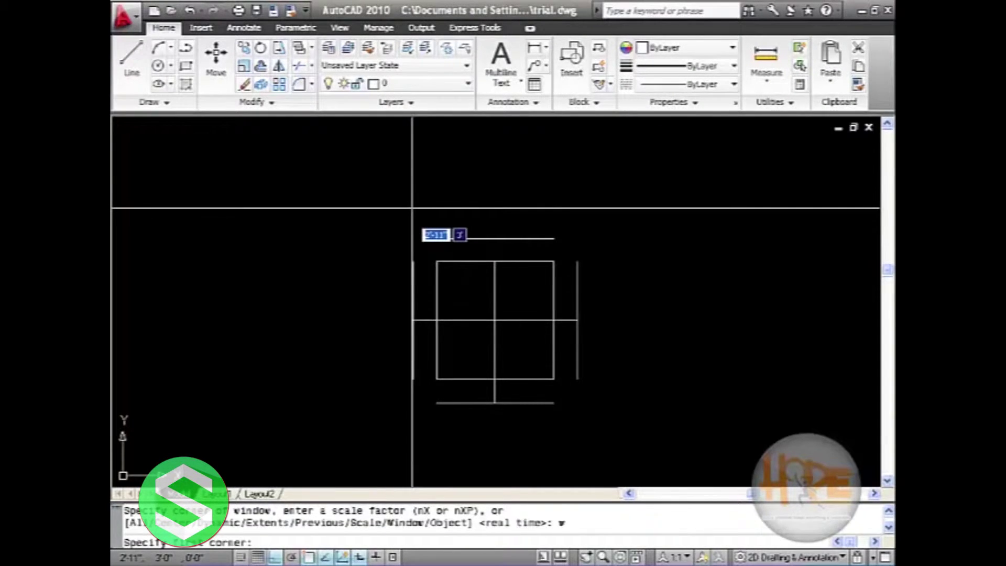
click(412, 209)
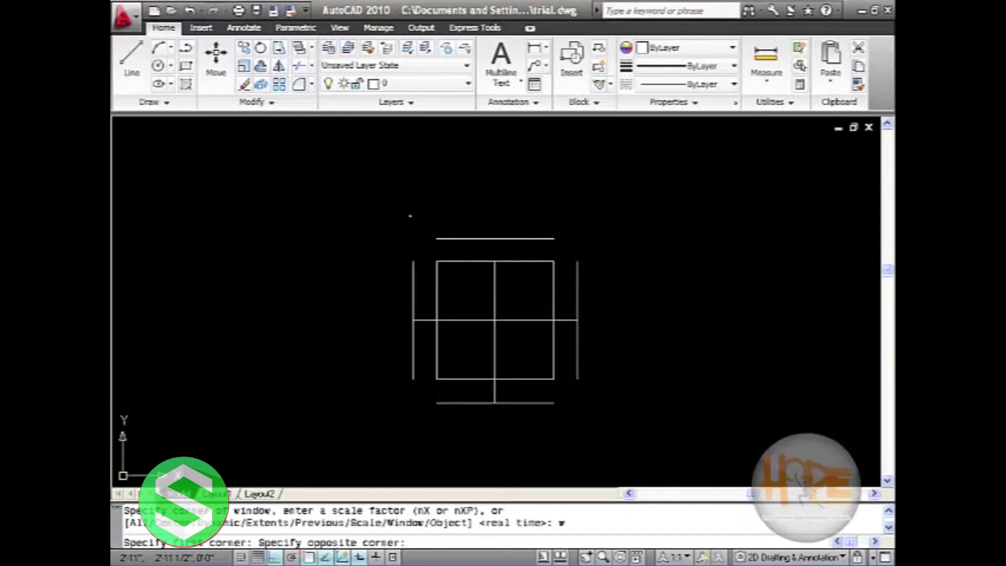
click(701, 485)
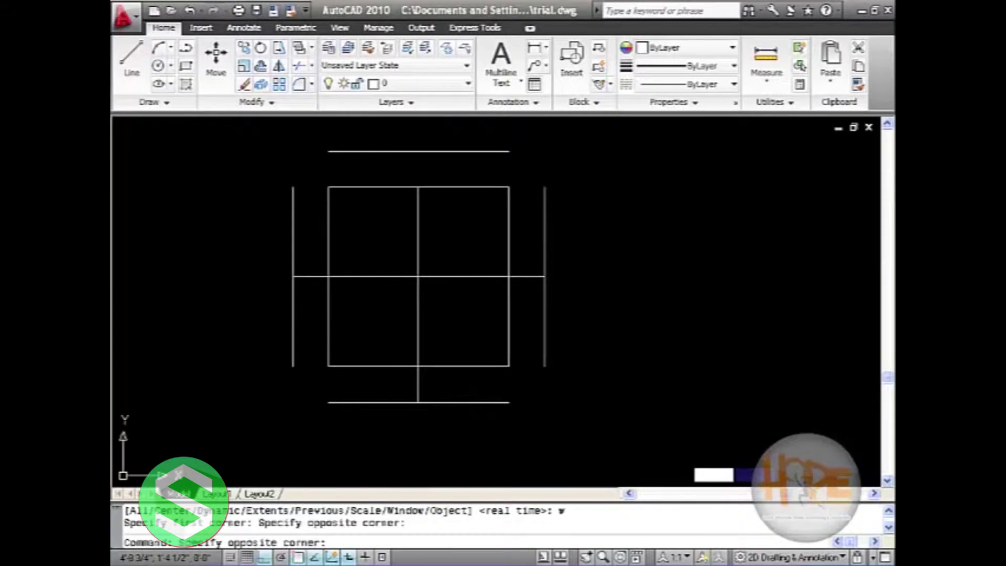
scroll(303, 253, down, 2)
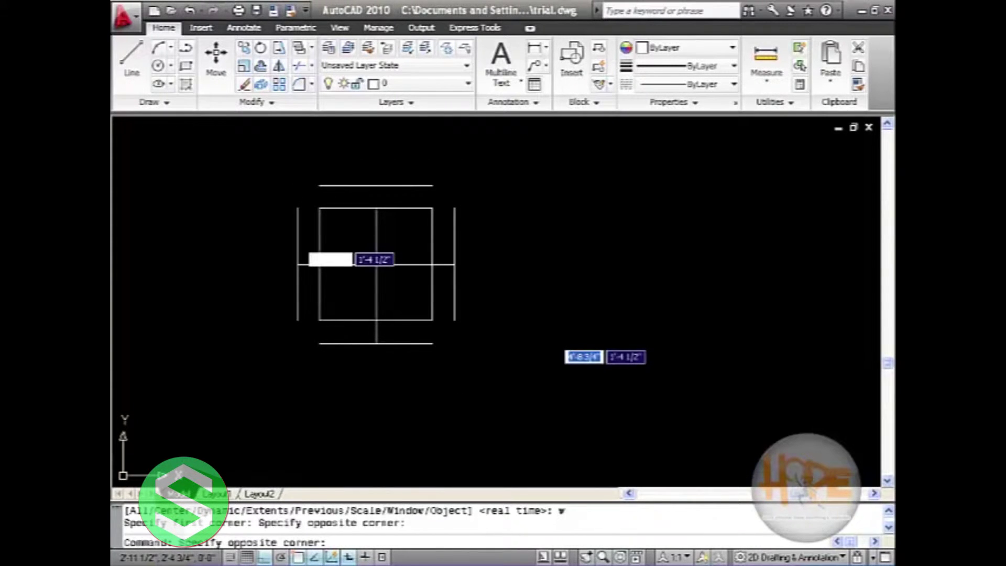
click(472, 326)
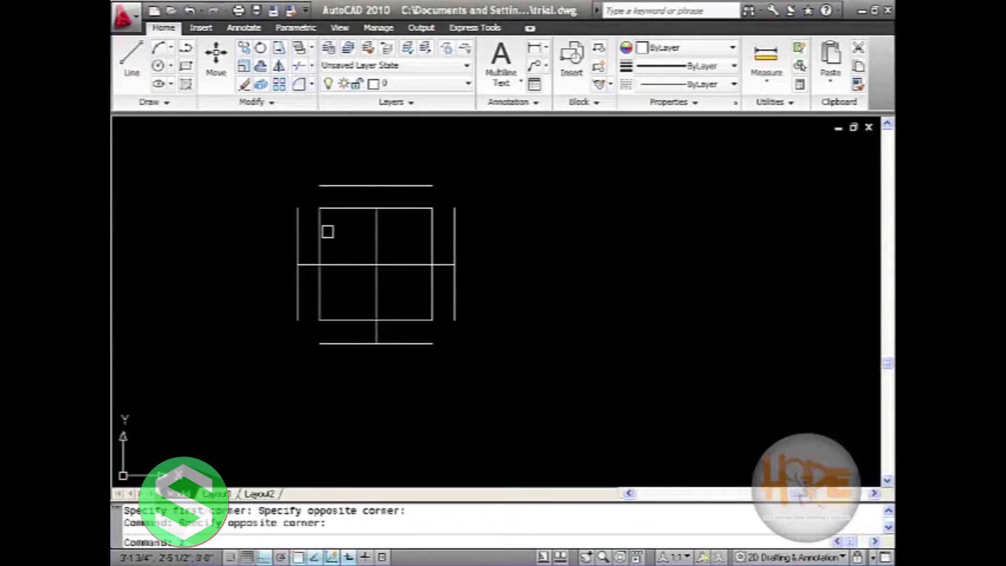
text(z)
Step: Use Z then W to zoom a window over the grid's upper panes
key(Return)
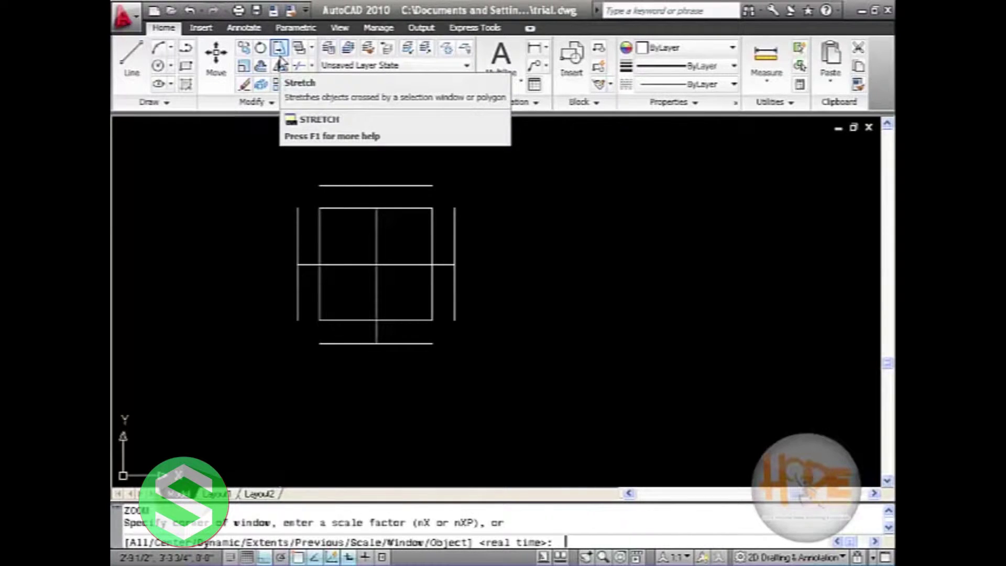
text(w)
key(Return)
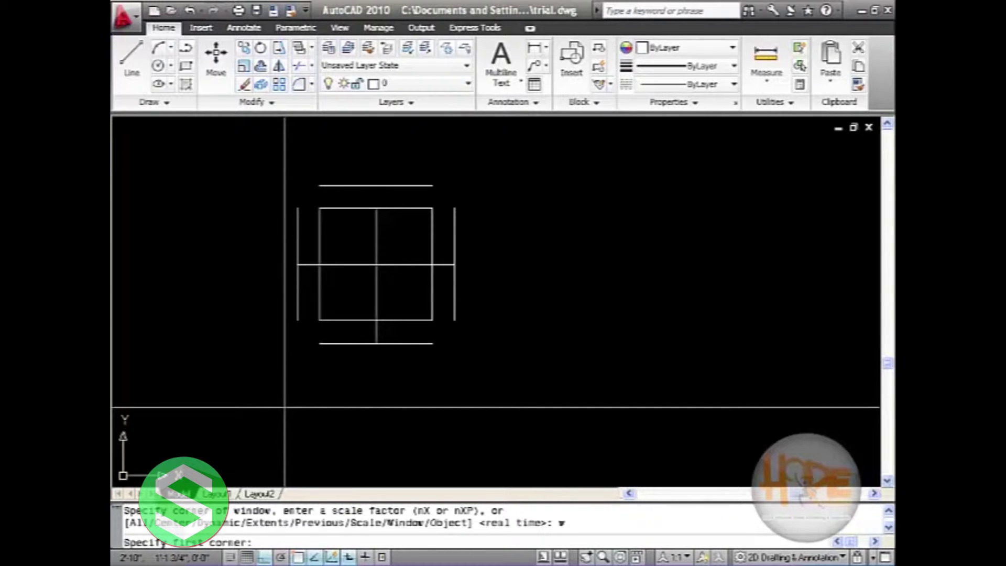
click(331, 472)
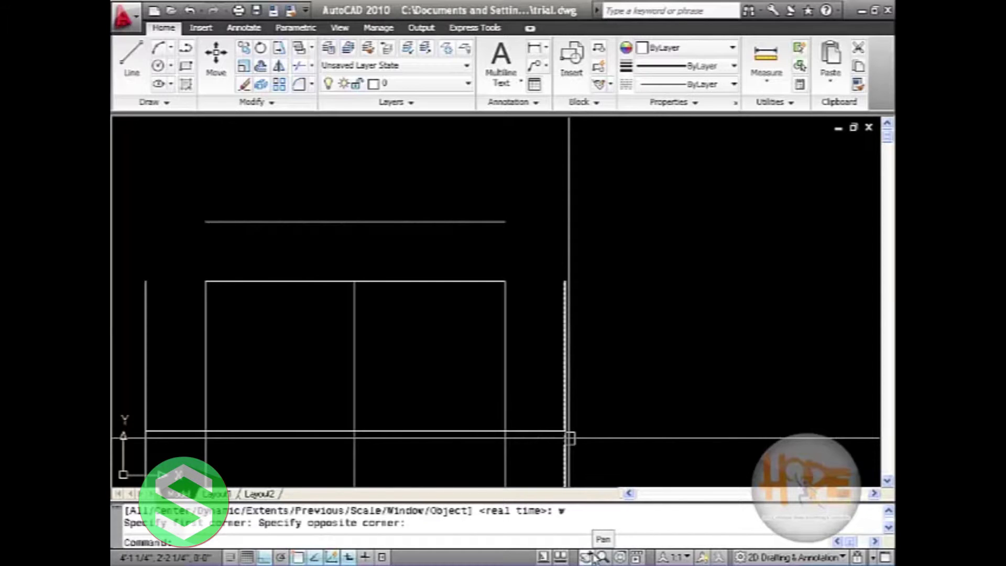
Step: Pan the drawing so the window grid slides right and up into view
click(600, 555)
mouse_move(472, 418)
mouse_down()
mouse_move(506, 330)
mouse_move(499, 285)
mouse_move(580, 277)
mouse_move(689, 284)
mouse_move(559, 306)
mouse_move(550, 261)
mouse_move(443, 294)
mouse_move(741, 304)
mouse_move(472, 309)
mouse_move(517, 286)
mouse_up()
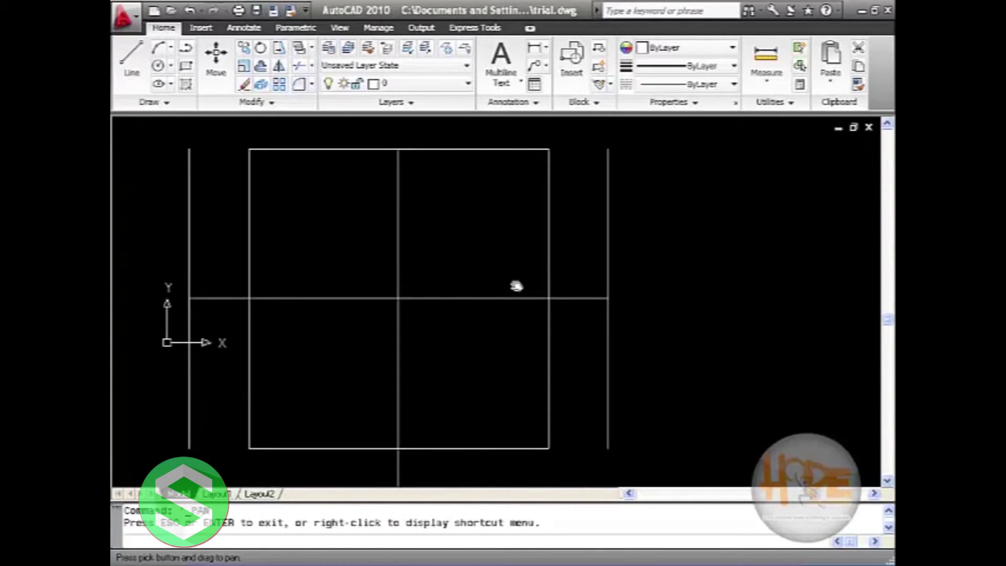
scroll(516, 287, down, 1)
scroll(516, 286, down, 1)
scroll(516, 287, down, 1)
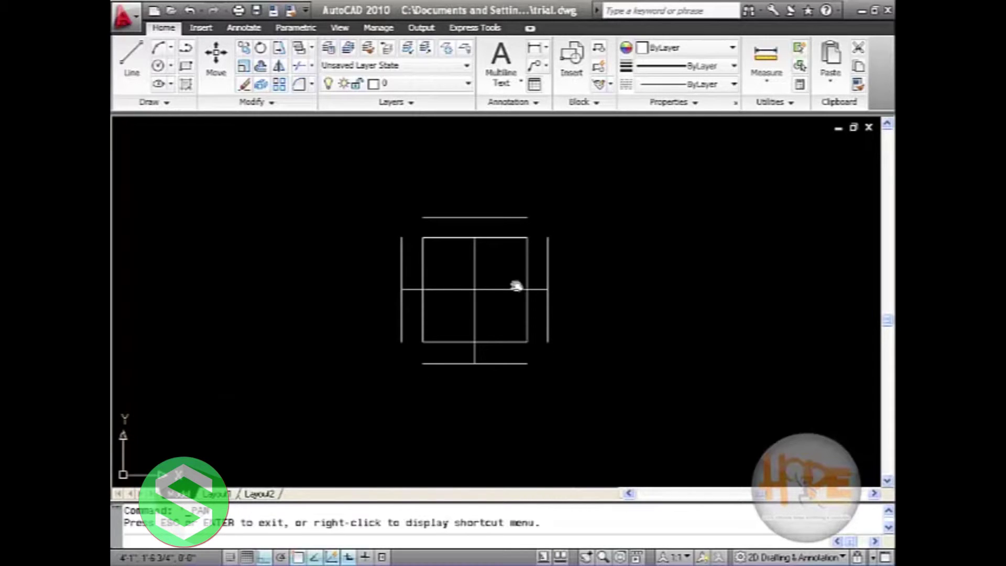
scroll(517, 286, up, 1)
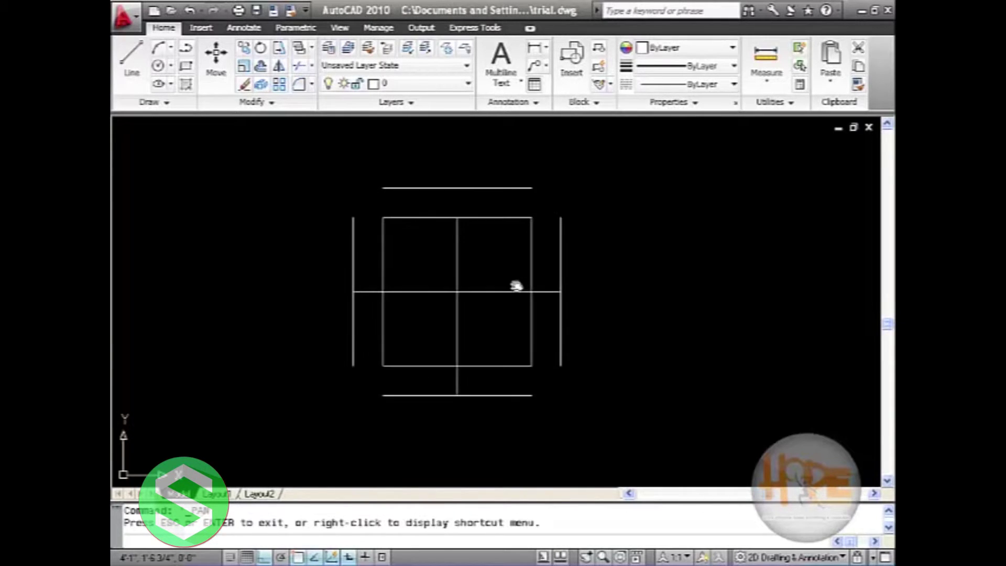
scroll(590, 283, up, 1)
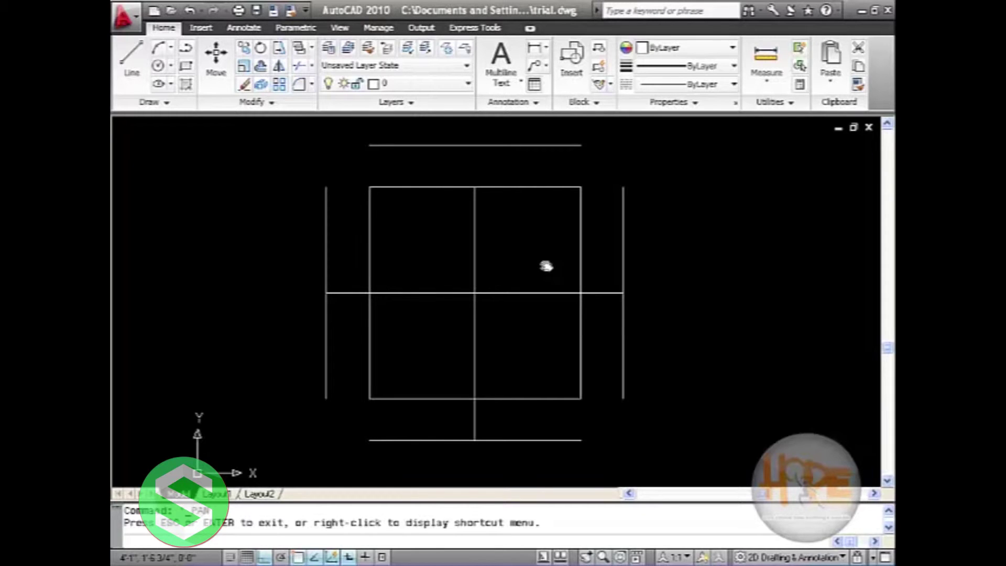
Step: From the Pan shortcut menu, apply Zoom Original, then Zoom Window, then Exit
right_click(548, 269)
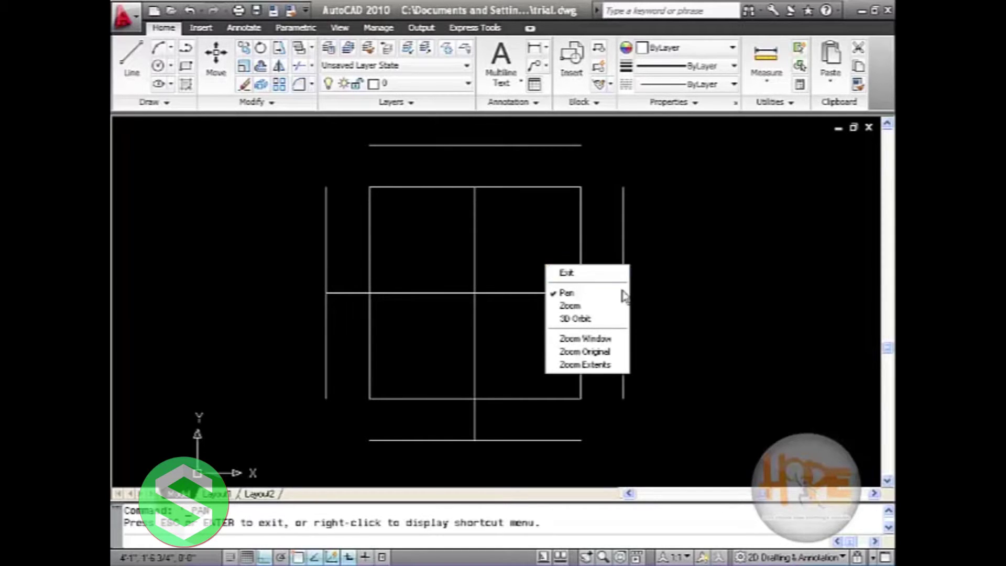
click(600, 352)
right_click(593, 310)
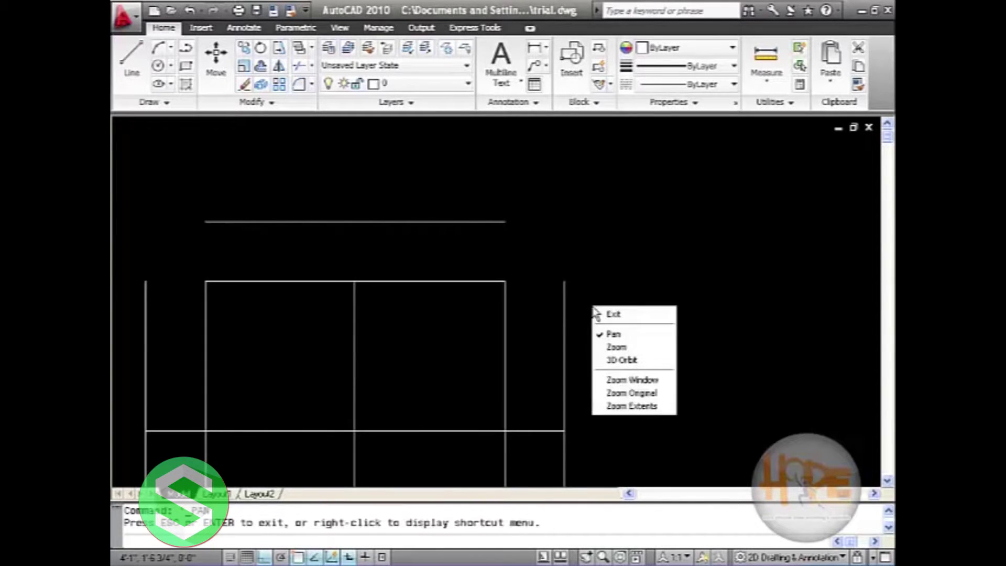
click(644, 381)
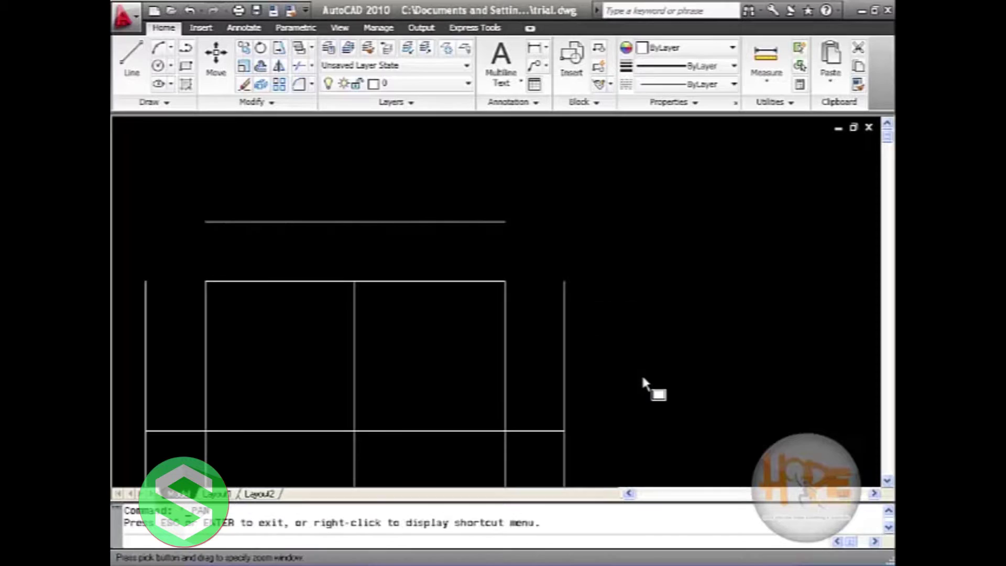
right_click(609, 338)
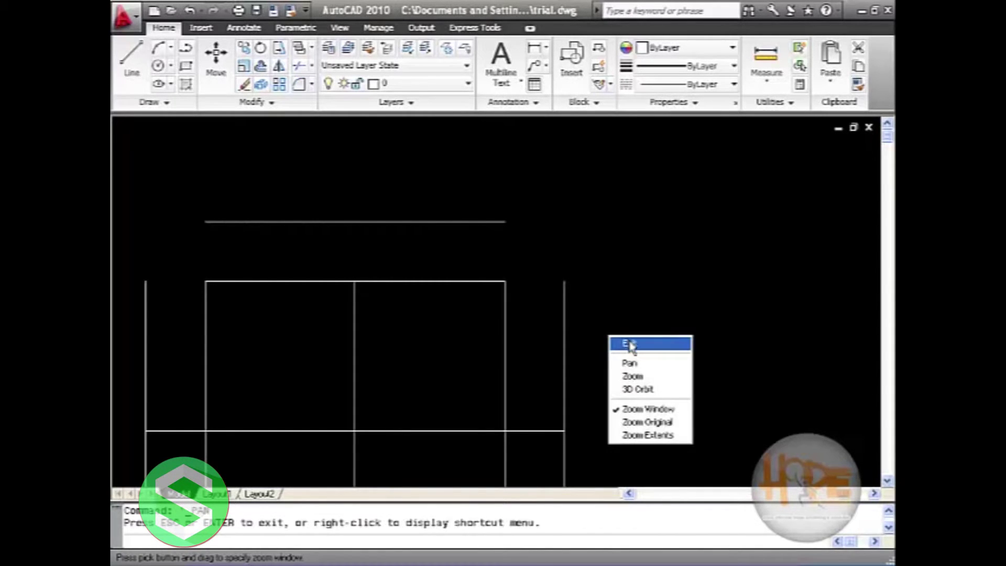
click(629, 346)
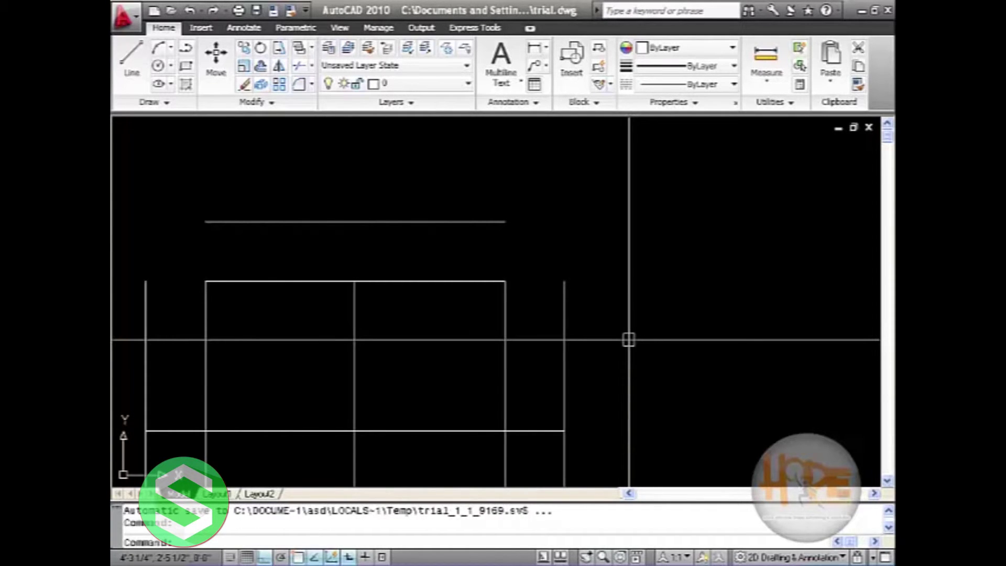
scroll(630, 339, down, 6)
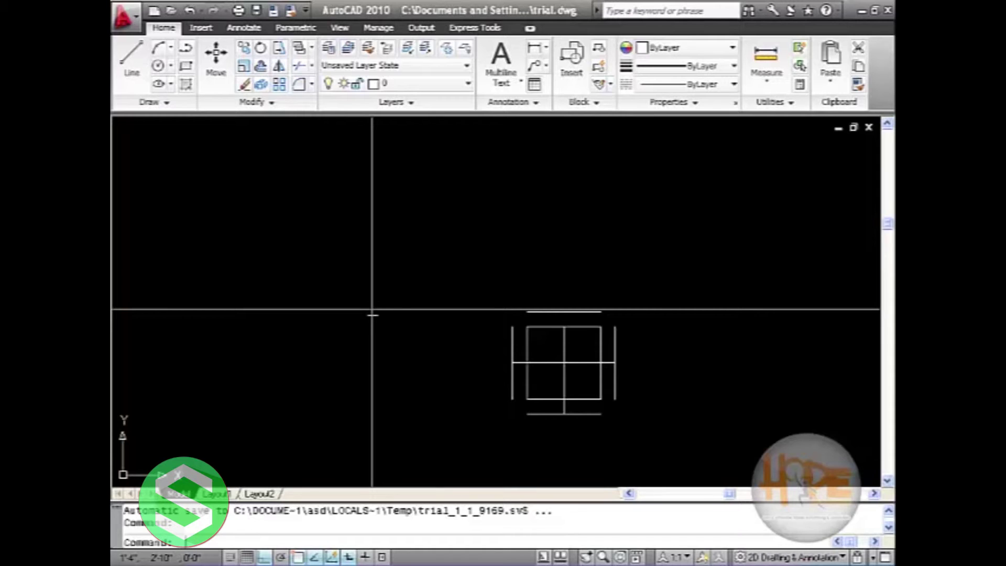
text(rec)
Step: Draw a rectangle with REC, placing its corners up and left of the grid
key(Return)
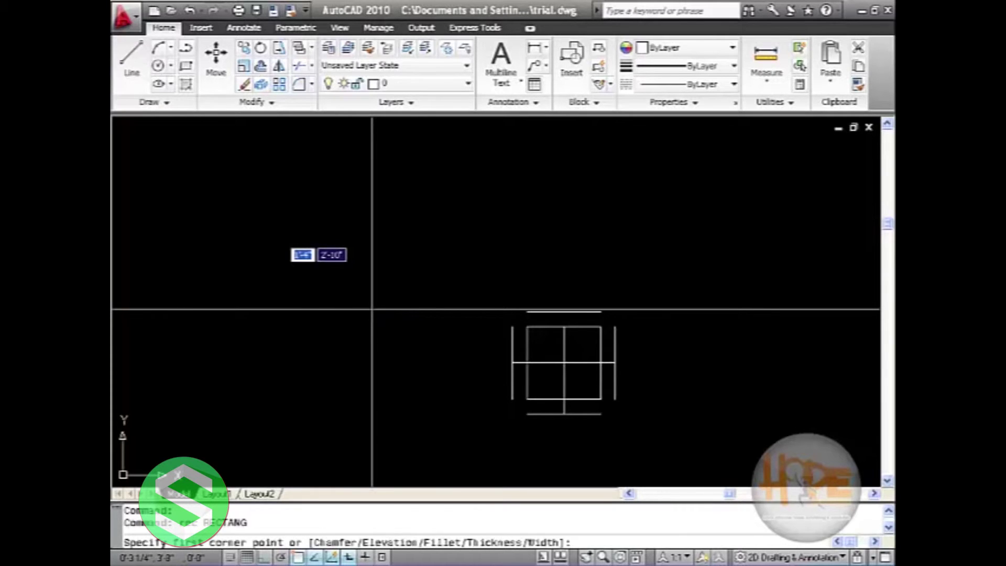
click(279, 235)
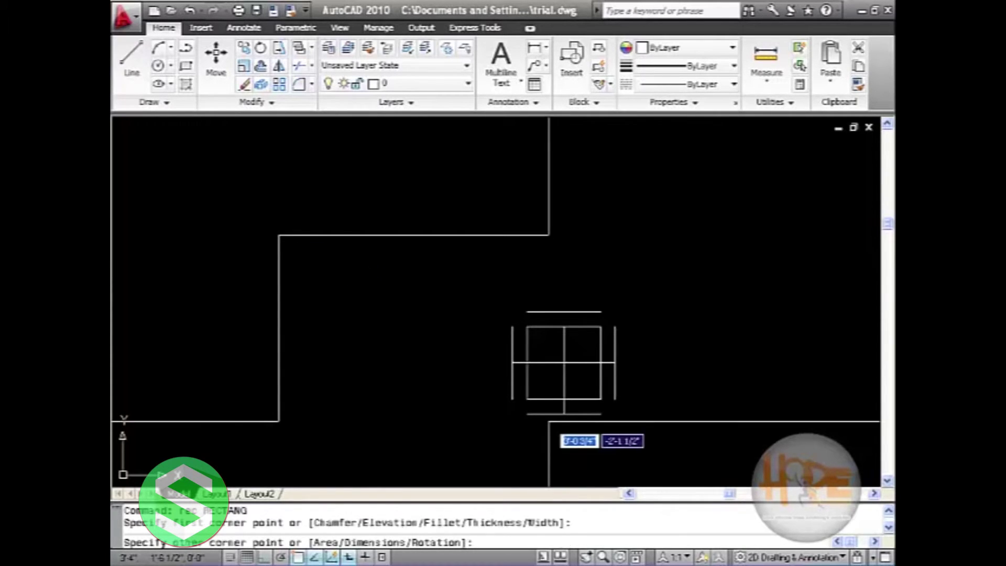
click(428, 343)
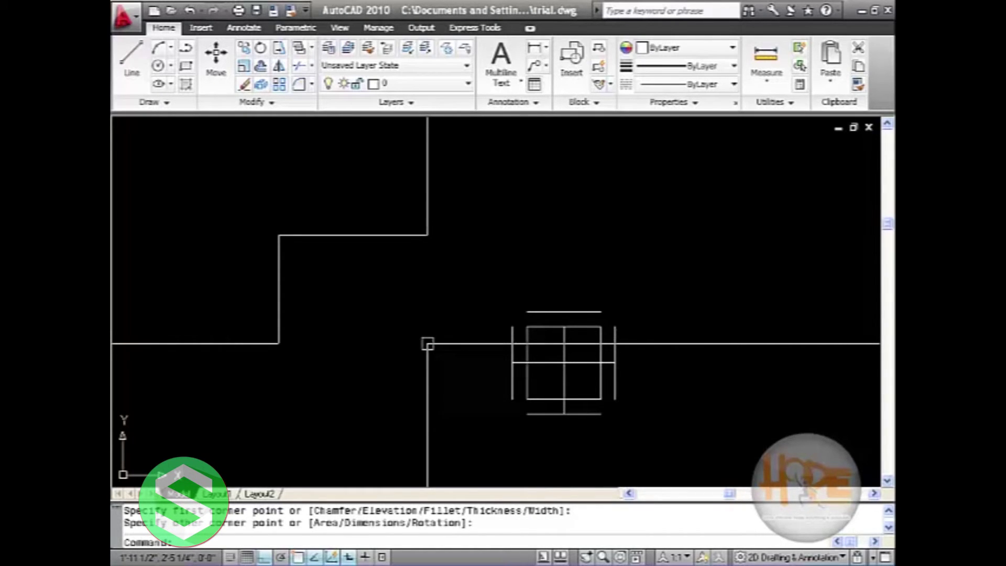
click(427, 344)
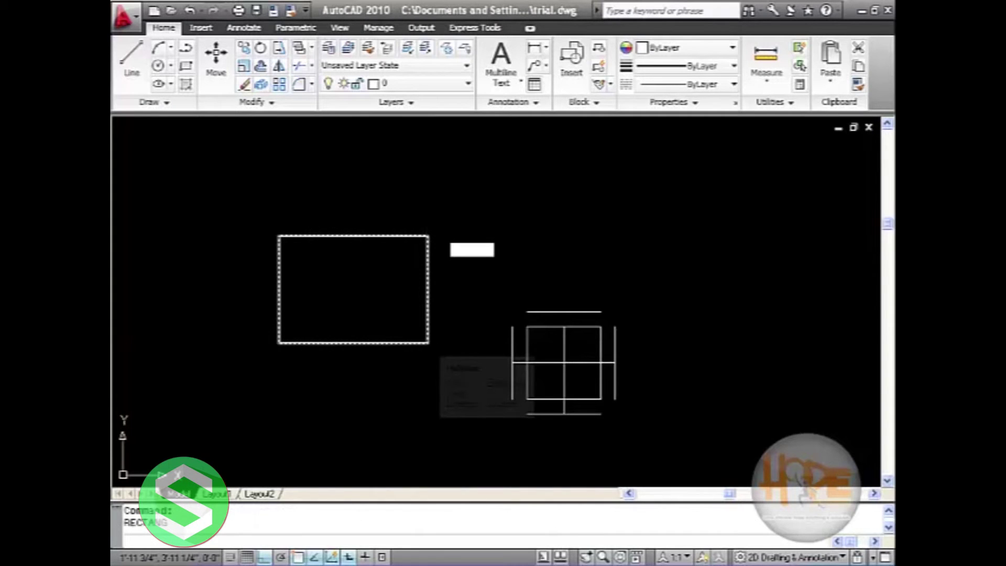
key(Return)
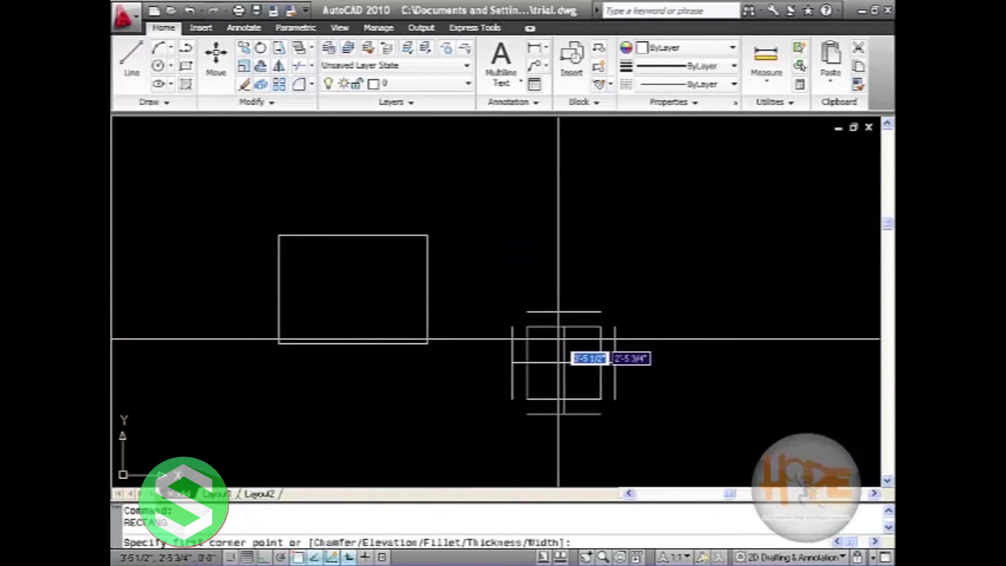
Step: Cancel the repeated rectangle, explode the rectangle with X, and select its top edge
key(Escape)
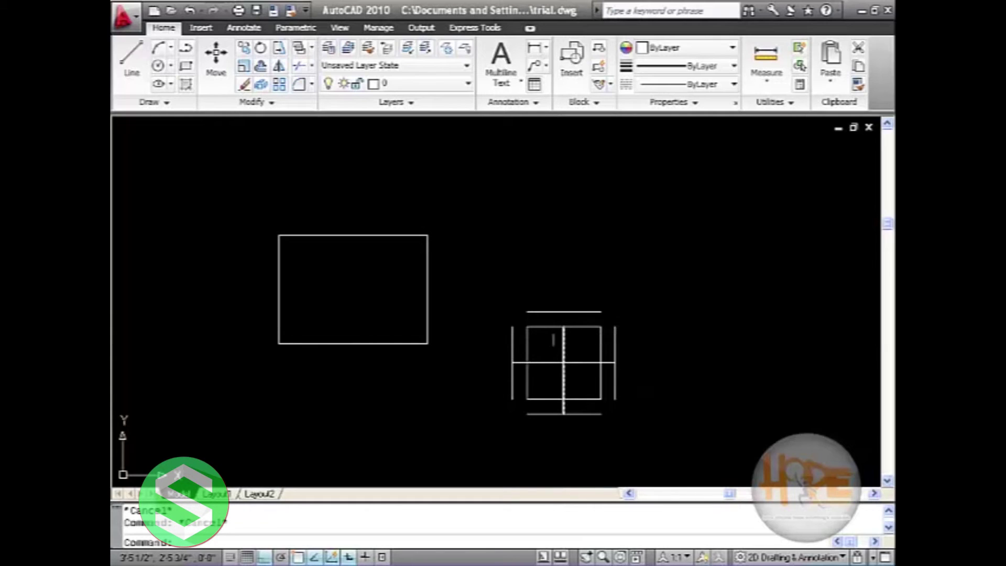
mouse_move(564, 369)
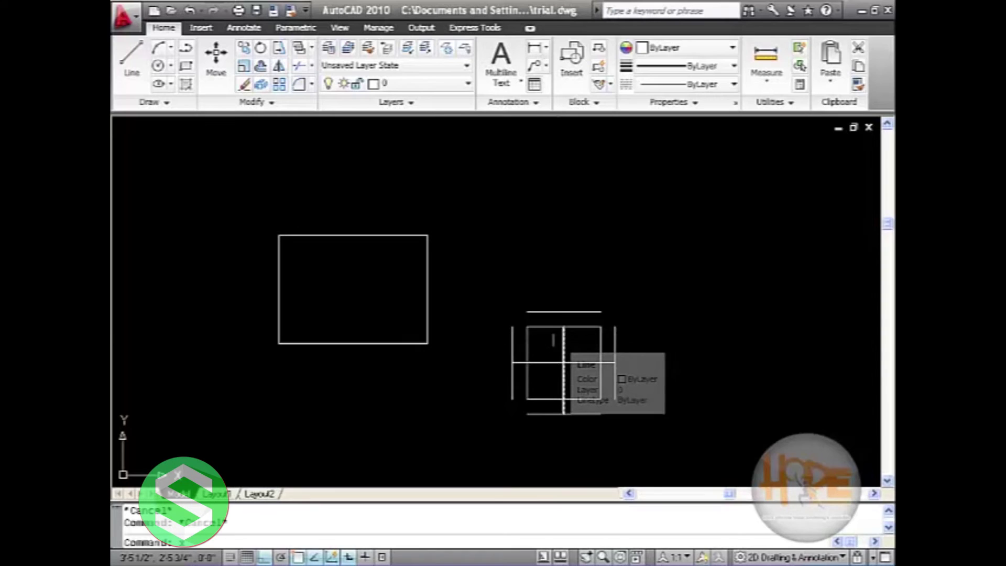
text(x)
key(Return)
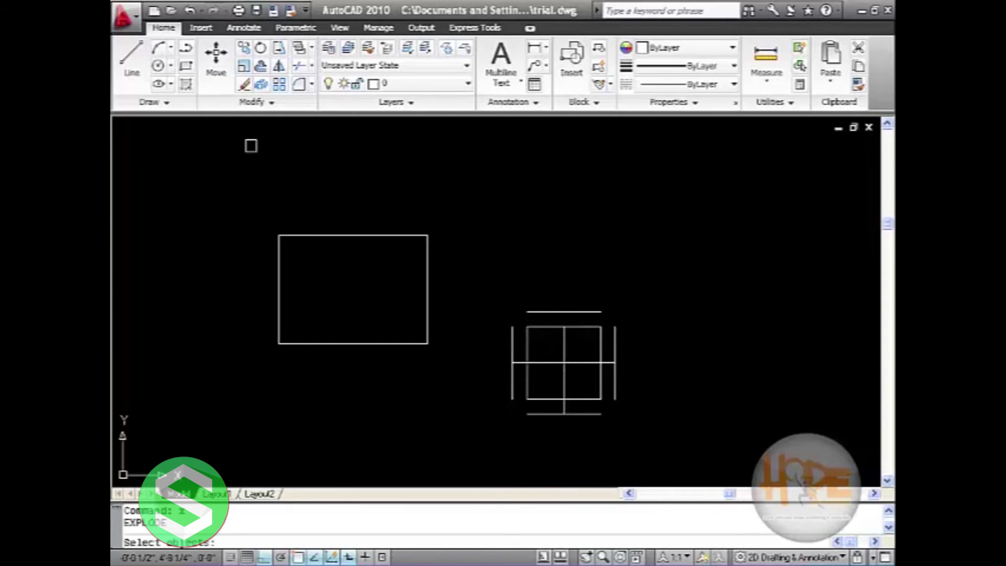
click(399, 343)
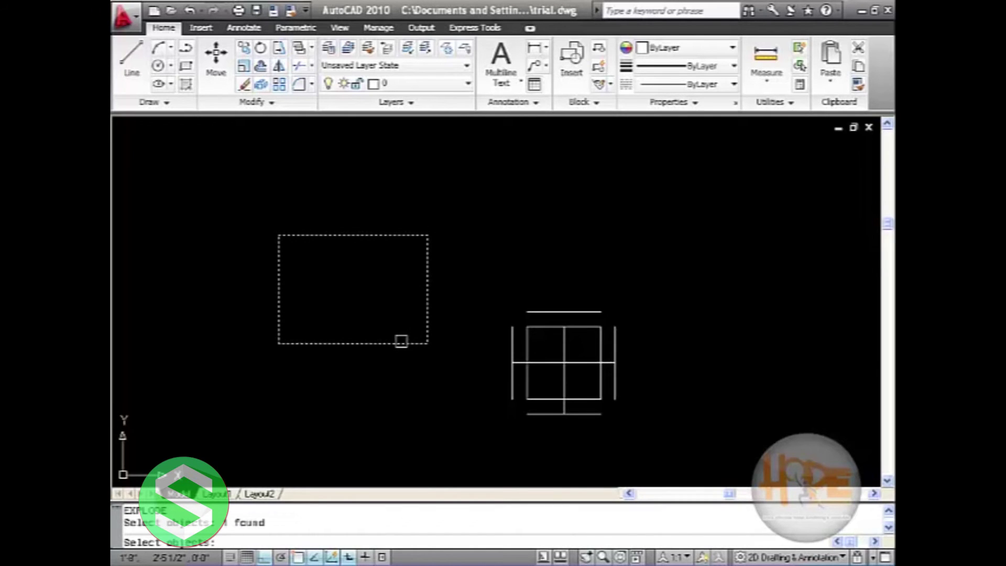
click(401, 341)
key(Return)
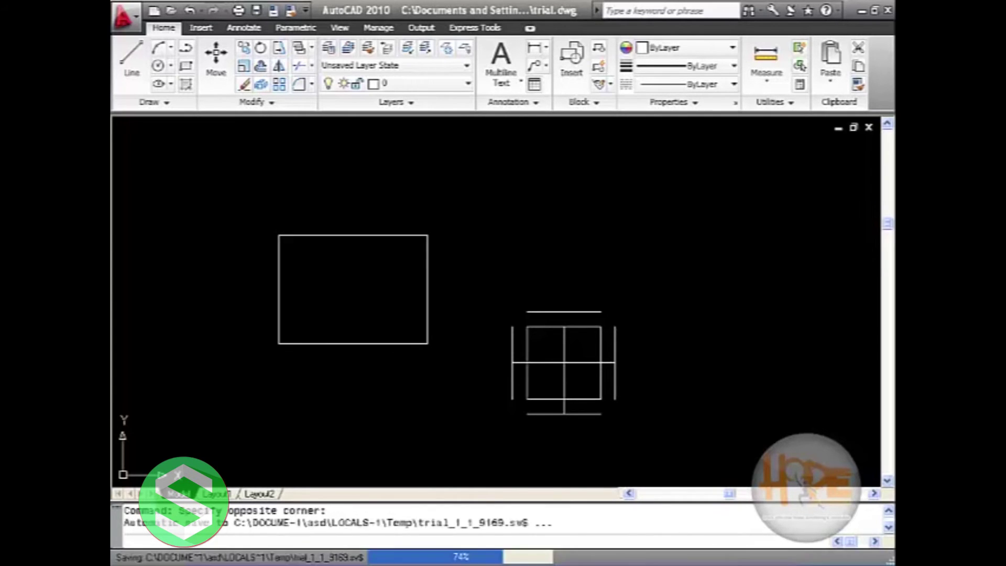
click(370, 236)
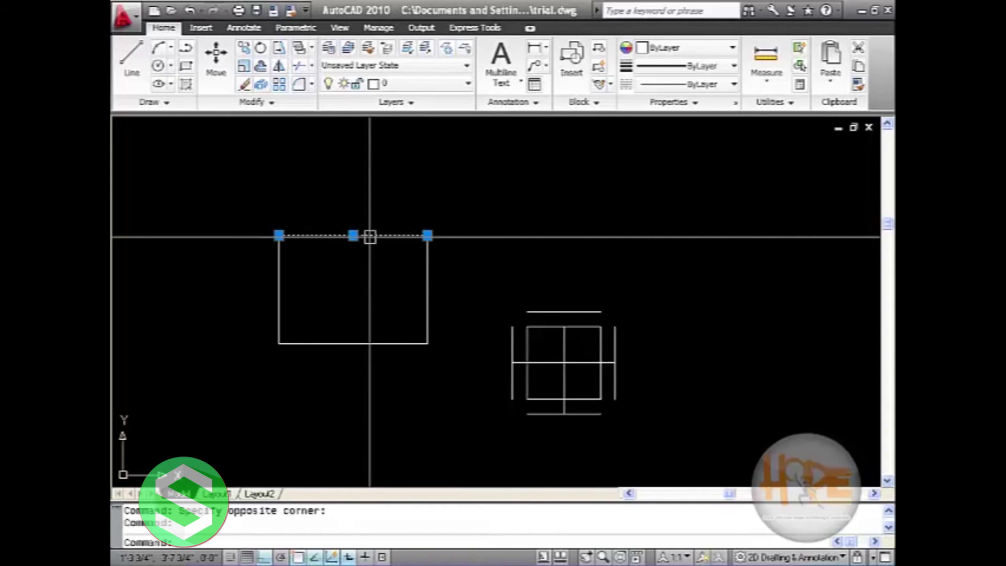